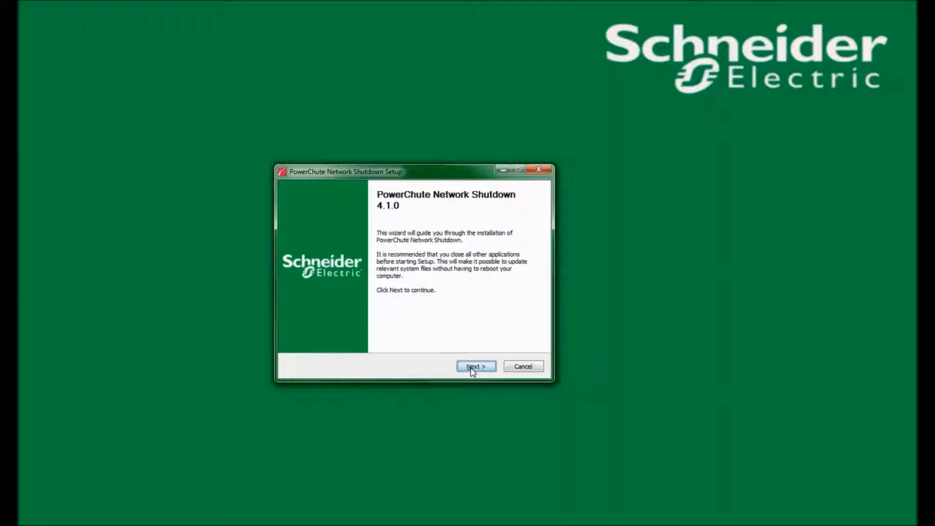
- Move past the setup welcome page and accept the PowerChute licence agreement
left_click(472, 368)
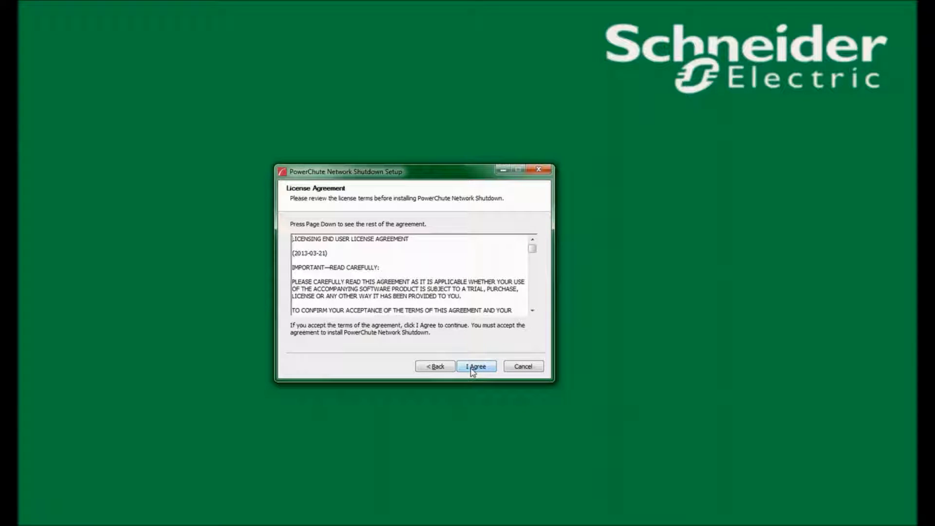
left_click(472, 368)
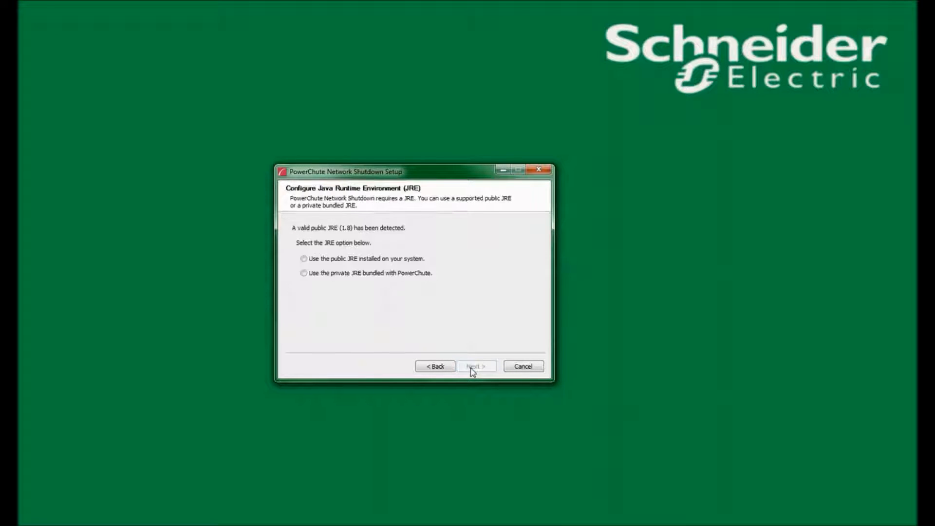
- Choose the public JRE 1.8 already installed on the system and continue
key("Tab")
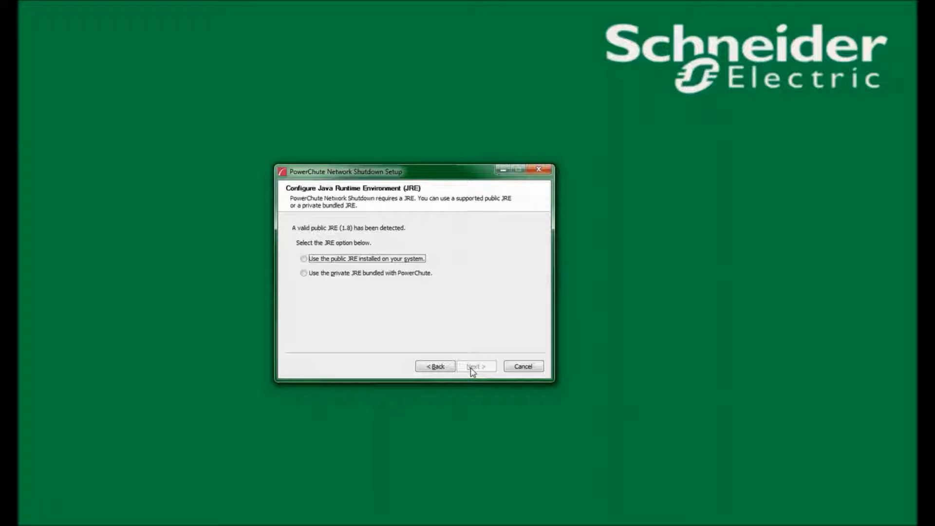
left_click(303, 259)
left_click(473, 369)
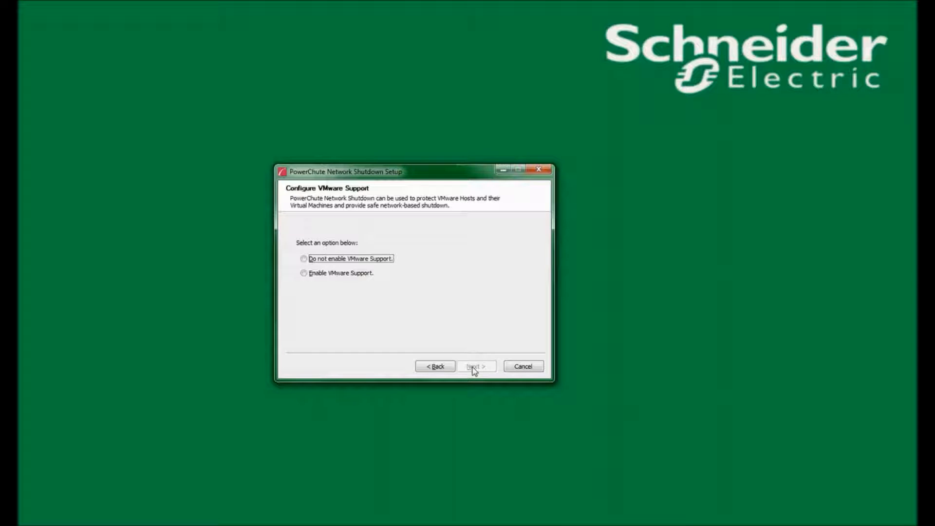
- Leave VMware support disabled and keep C:\Program Files\APC\PowerChute as the install folder
left_click(315, 265)
left_click(474, 368)
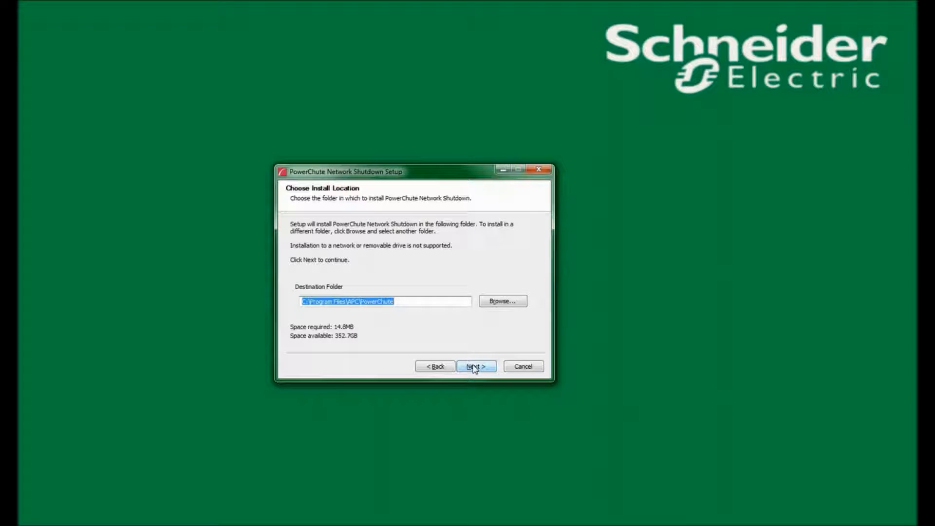
left_click(475, 368)
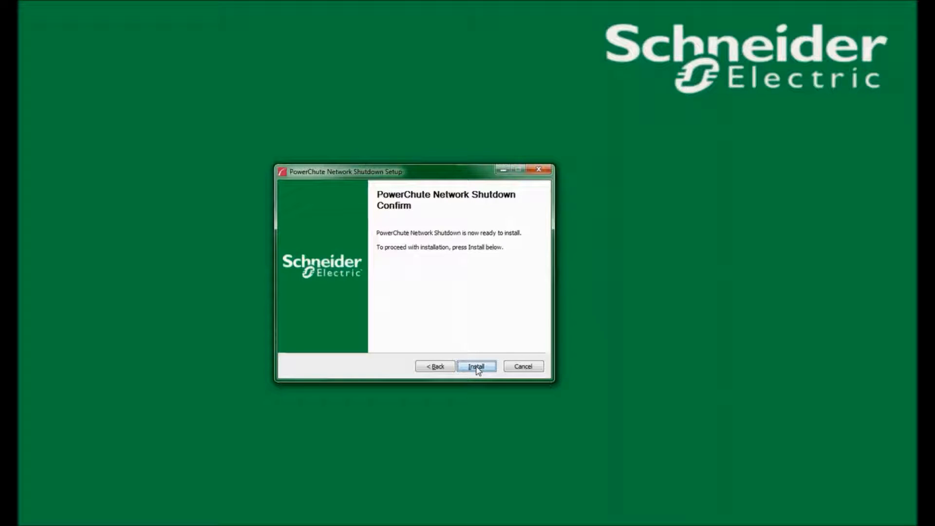
- Start the installation and let setup open the required TCP/UDP firewall ports automatically
left_click(476, 367)
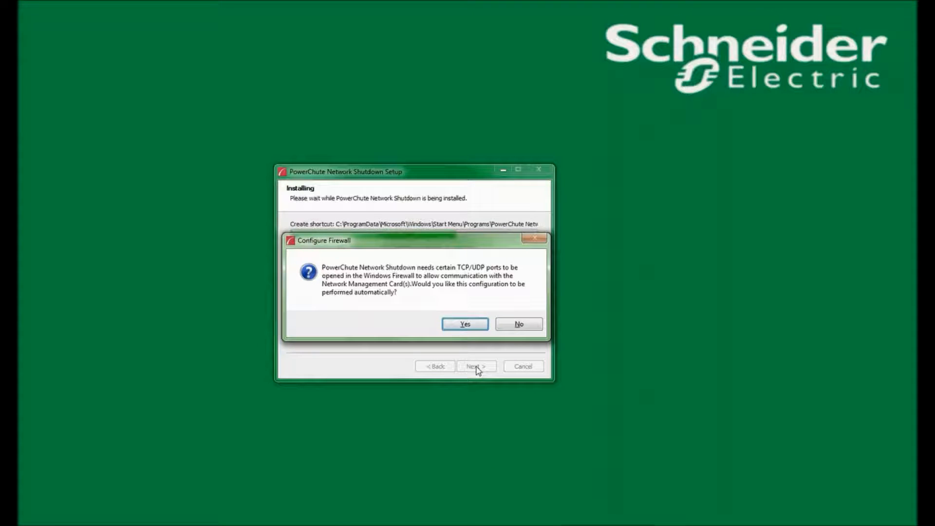
left_click(475, 325)
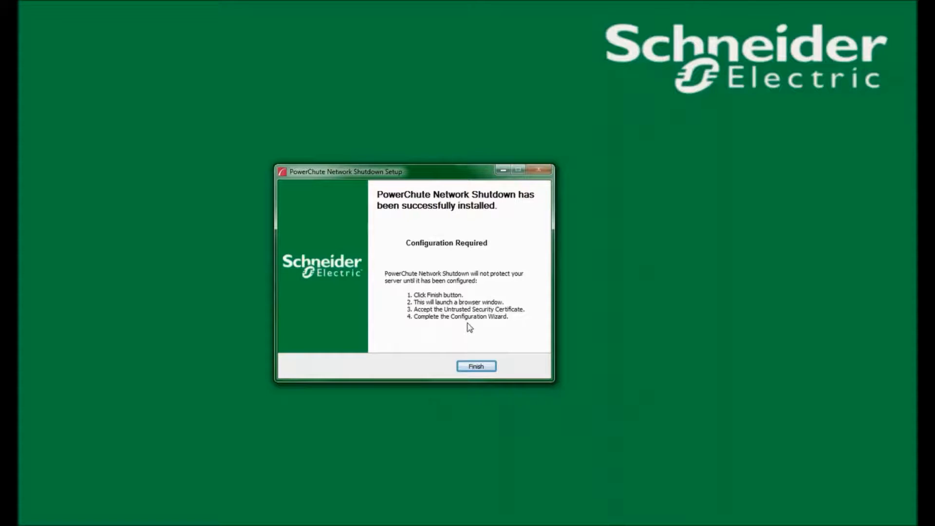
- Finish setup so the configuration wizard opens in Chrome
left_click(475, 367)
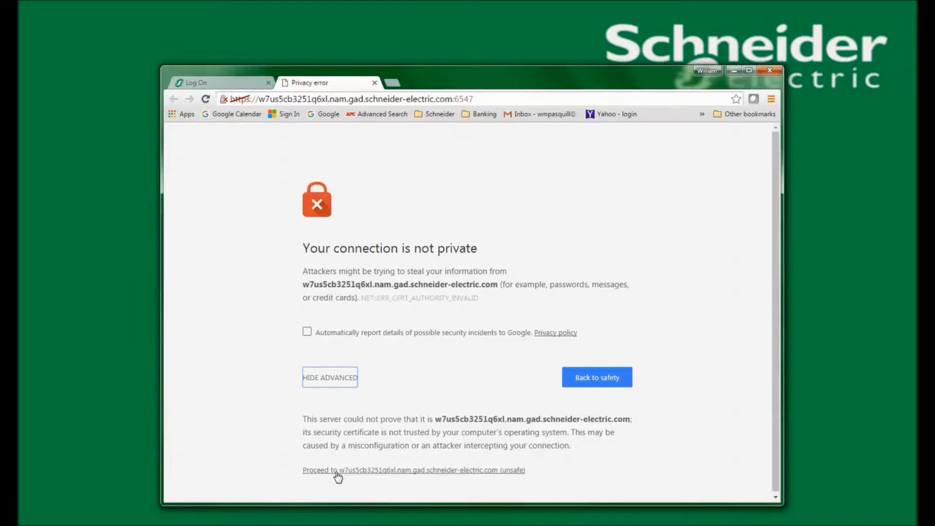
- Proceed past the unsafe certificate warning and start the PowerChute Setup wizard
left_click(336, 471)
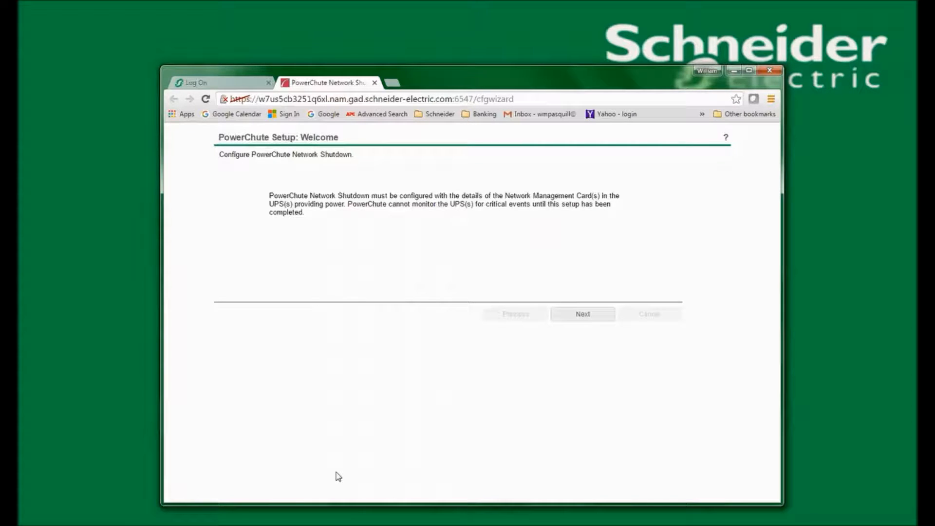
left_click(582, 316)
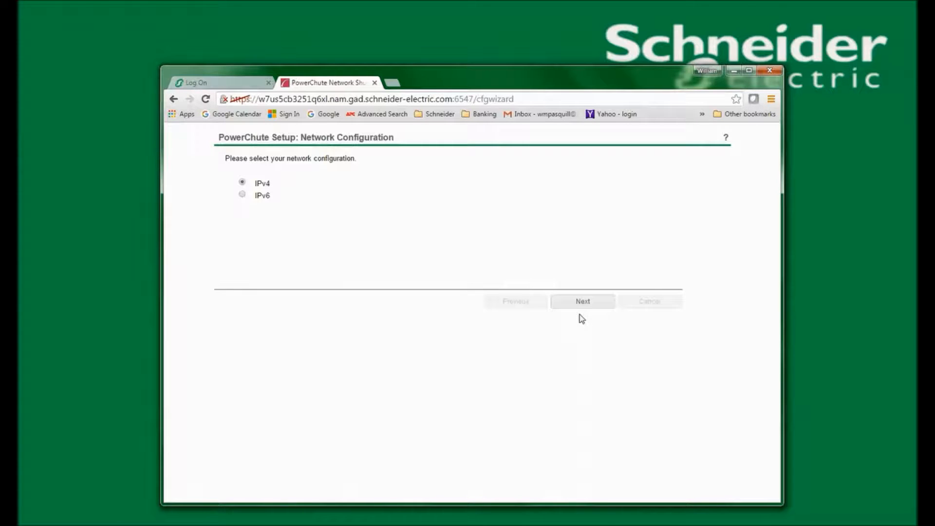
- Read the network configuration help, then continue with IPv4 selected
left_click(726, 138)
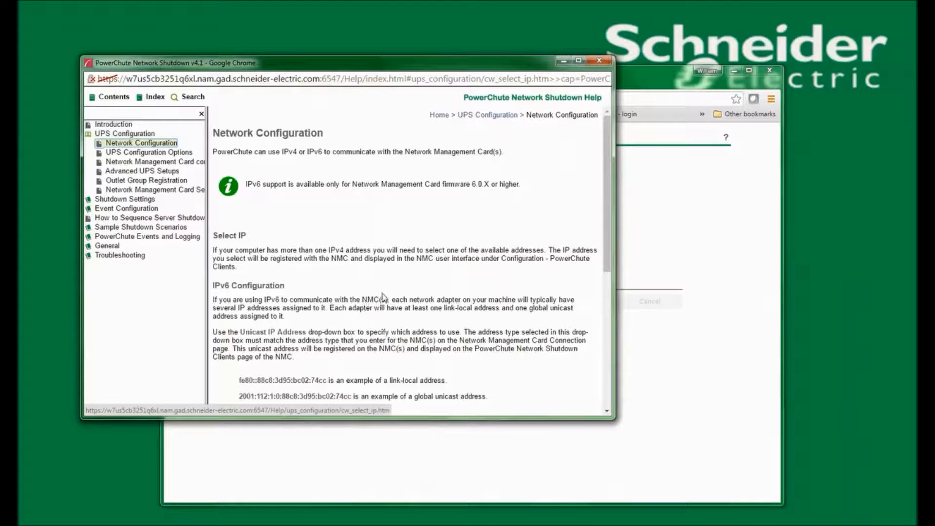
left_click(599, 60)
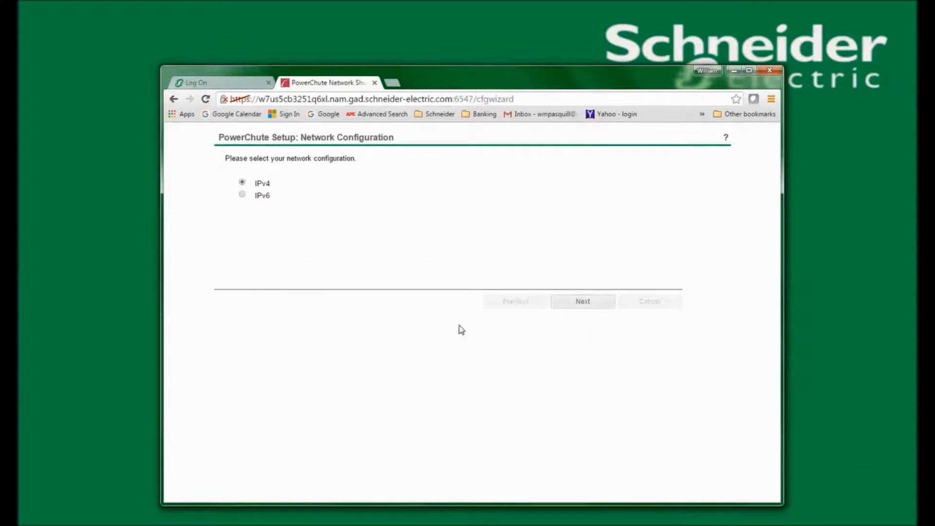
left_click(583, 302)
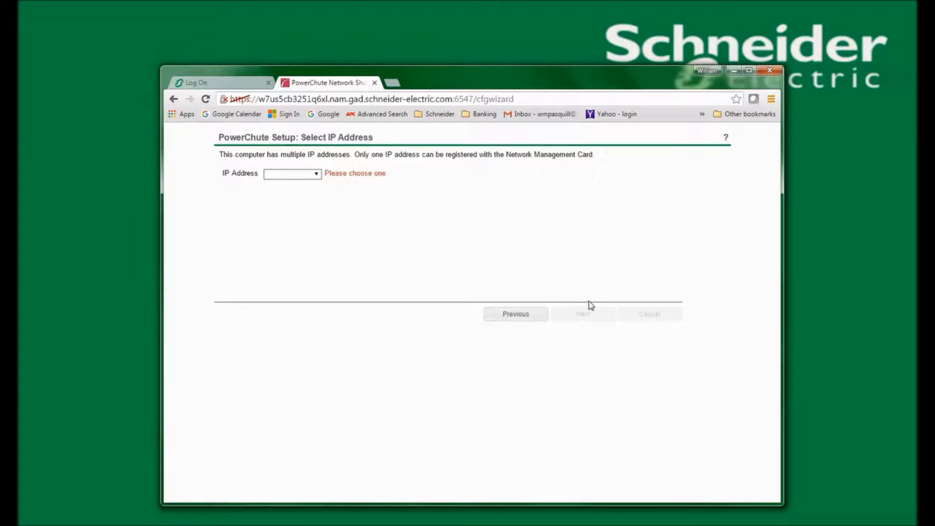
- Pick 10.173.69.194 from the IP Address list and continue
left_click(315, 174)
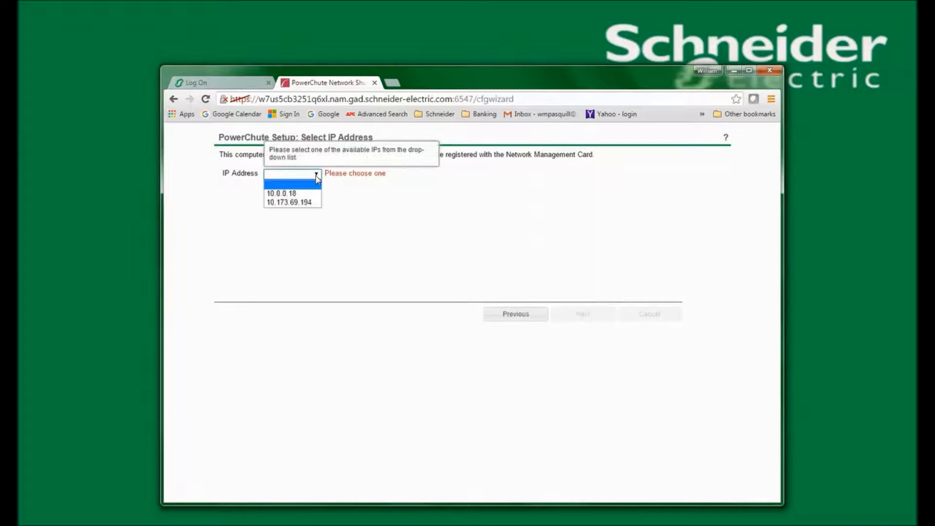
left_click(310, 202)
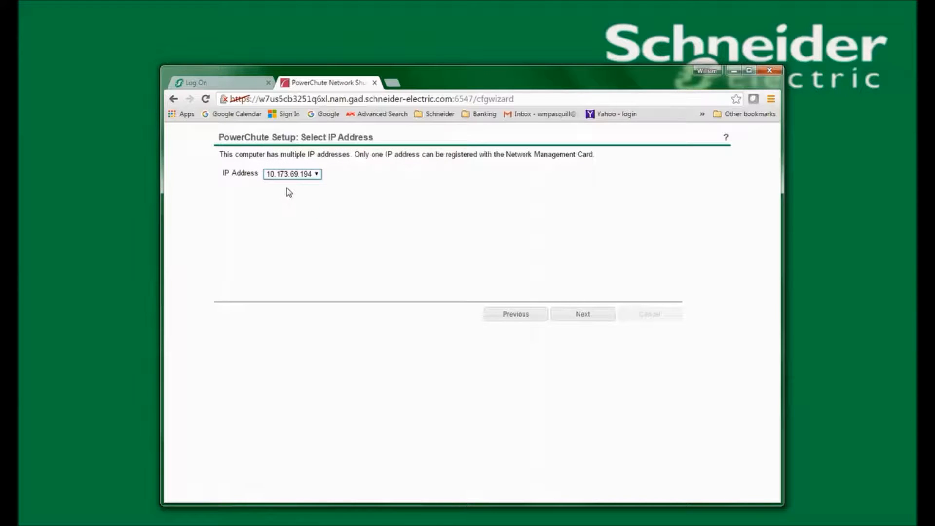
left_click(577, 314)
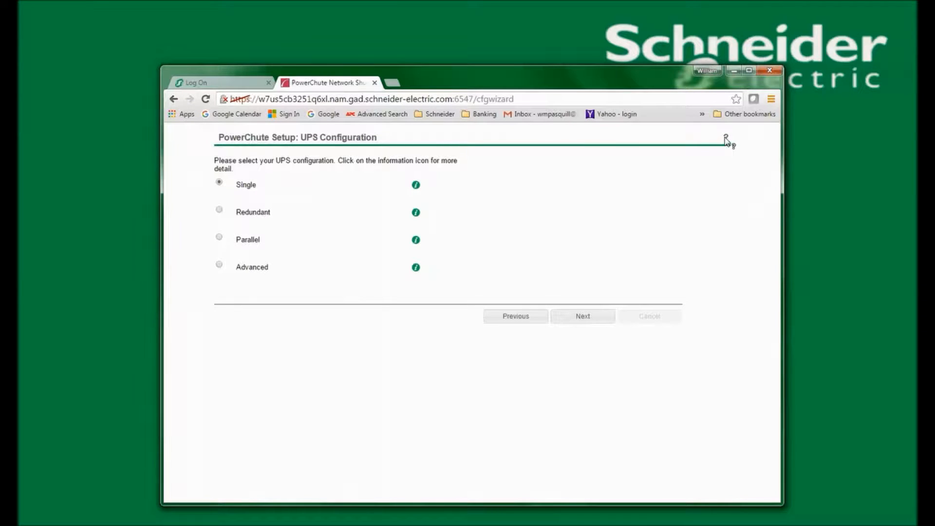
- View the Single UPS configuration diagram, then continue with Single selected
left_click(416, 186)
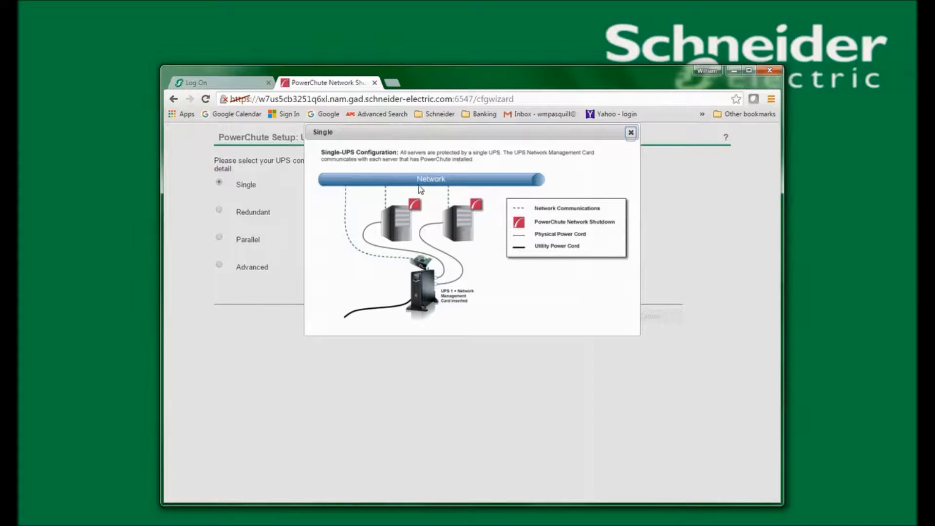
left_click(630, 132)
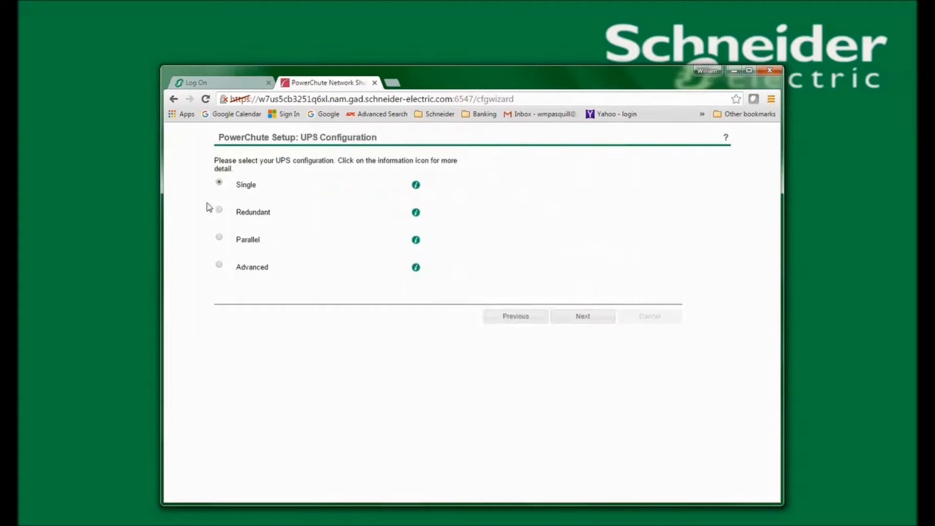
left_click(581, 318)
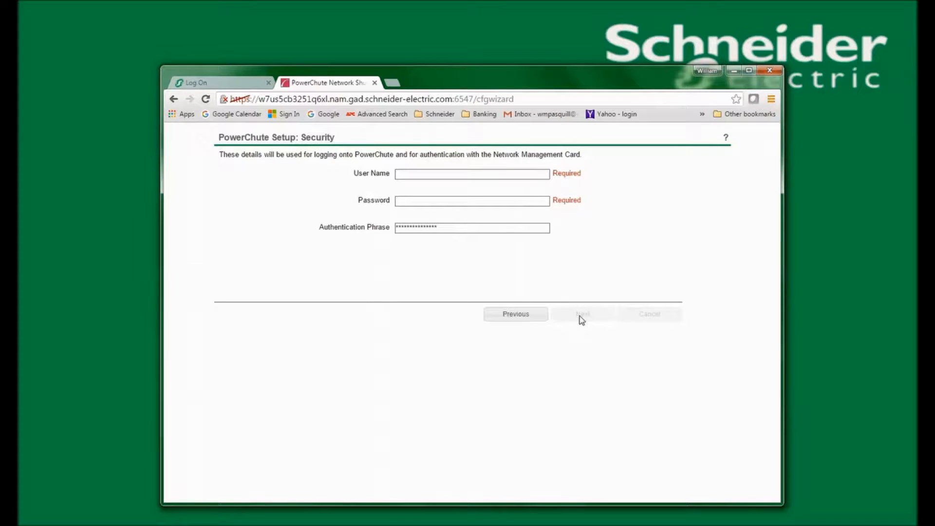
- Put the cursor in the Security step's User Name field
left_click(454, 176)
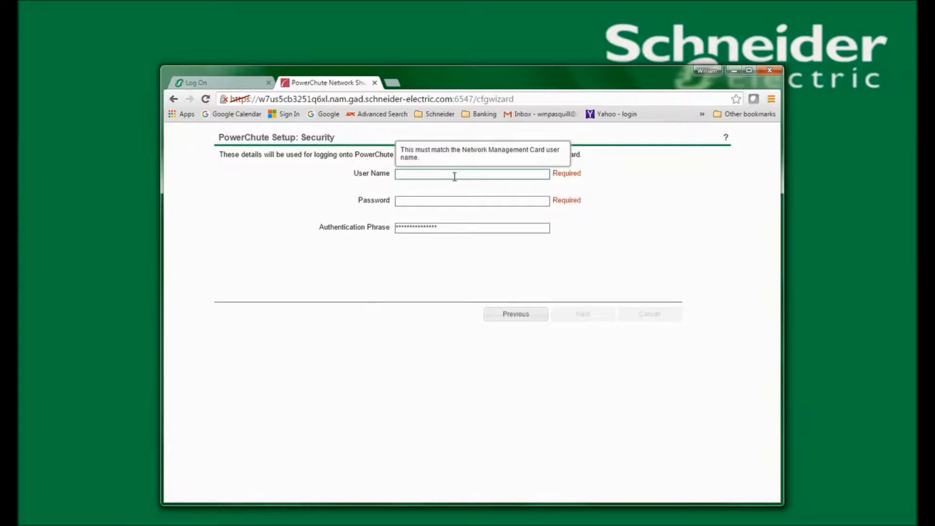
- Log on to the Network Management Card with its user name and password
left_click(233, 82)
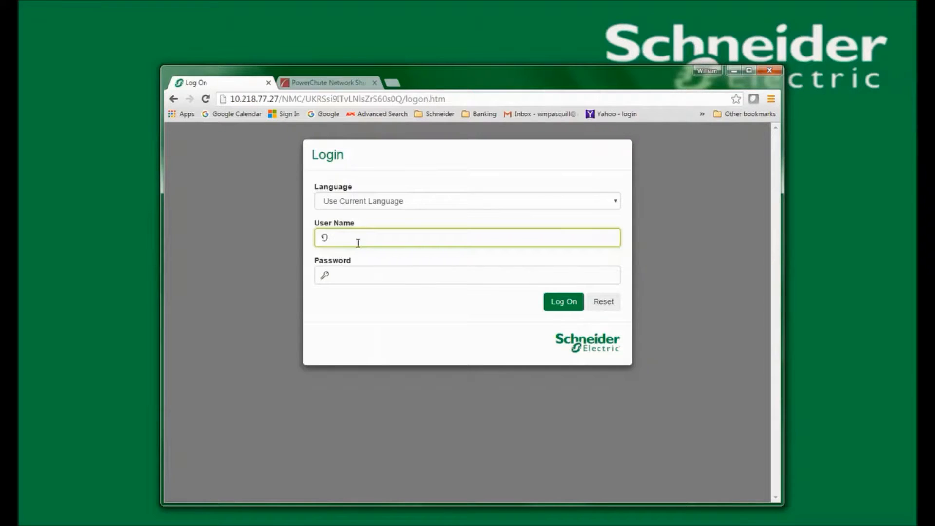
type("apc")
key("Tab")
type("apc")
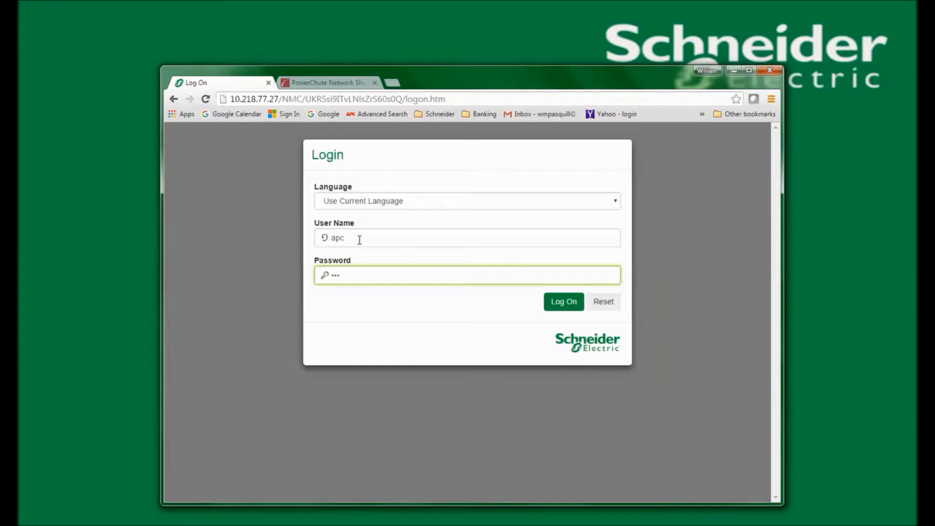
left_click(571, 303)
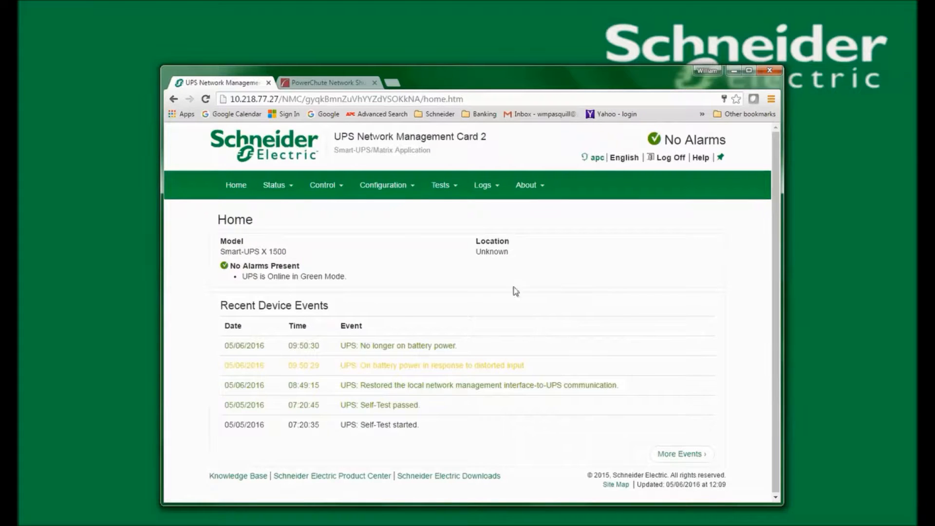
- Open Configuration > Shutdown and view the PowerChute Shutdown Parameters
left_click(383, 185)
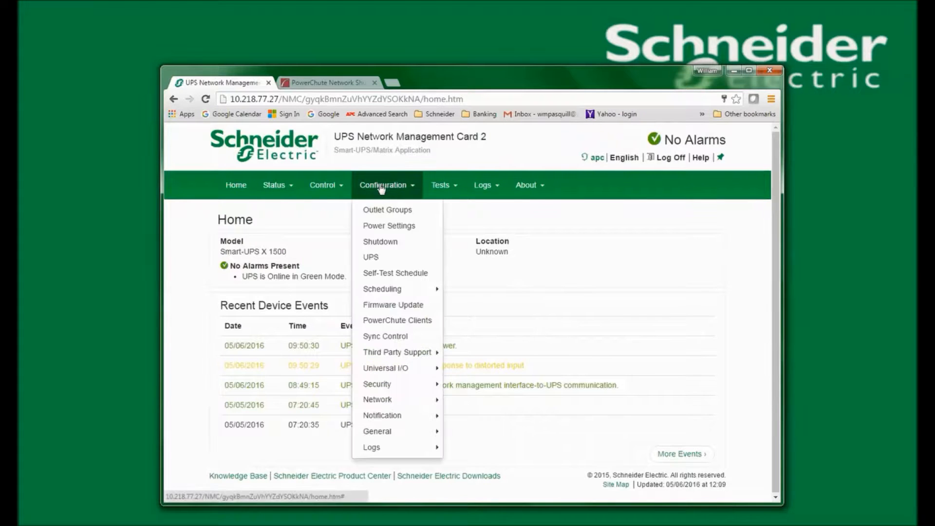
left_click(385, 243)
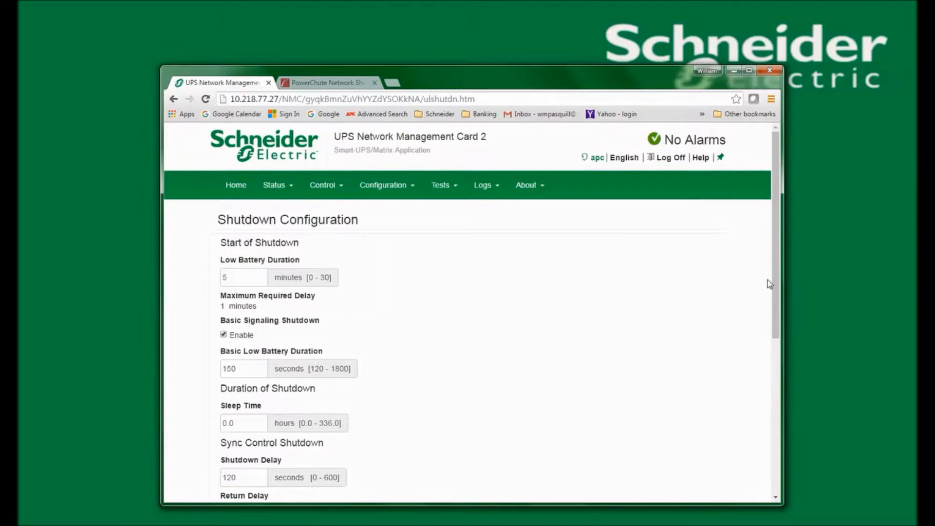
scroll(767, 281, "down", 6)
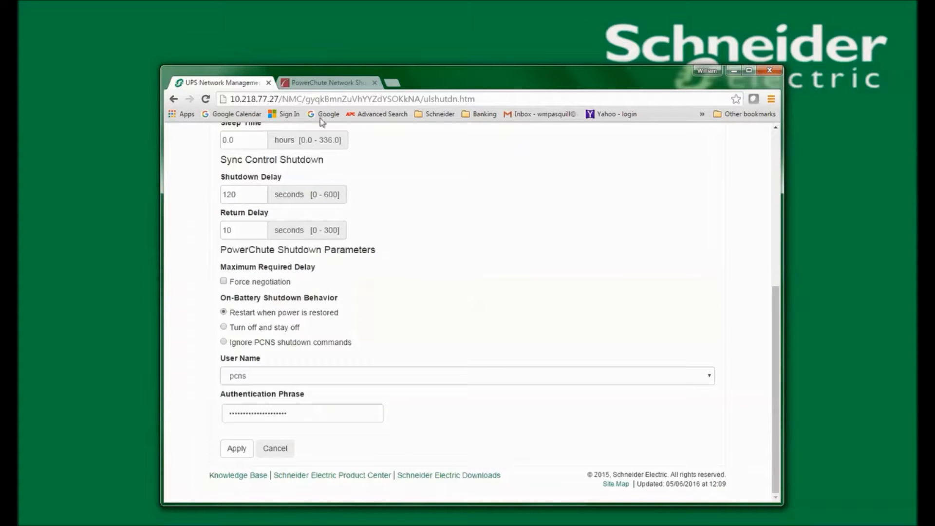
left_click(322, 84)
- Enter user name 'pcns' and the password, keep the default authentication phrase, and continue to UPS Details
left_click(416, 174)
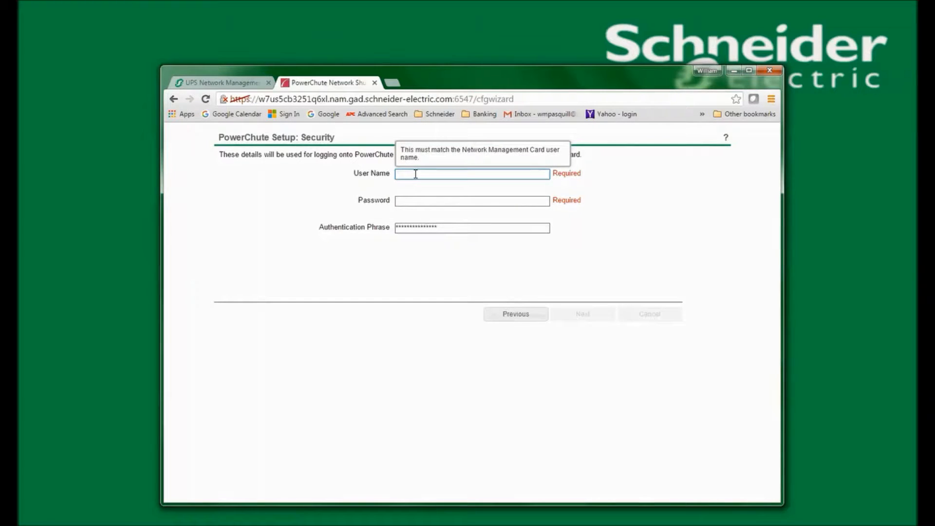
type("pcns")
left_click(416, 201)
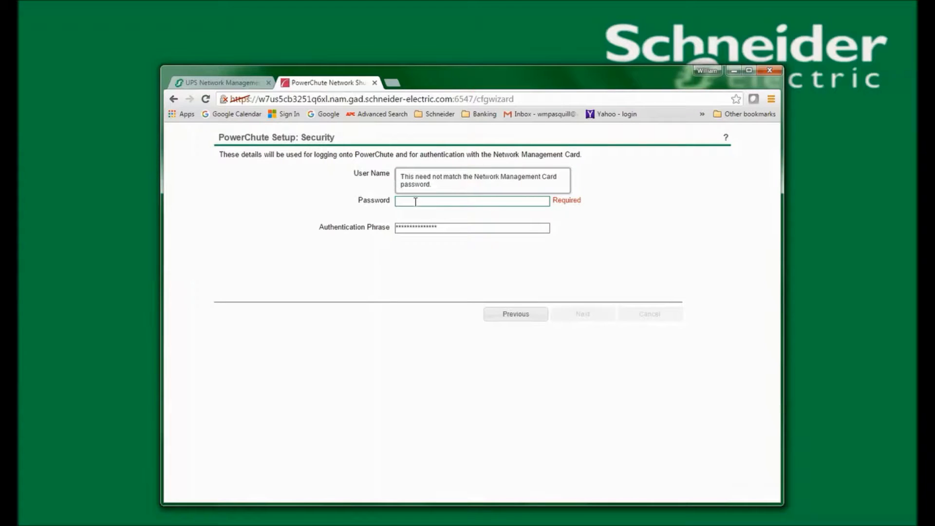
type("apc")
left_click(448, 229)
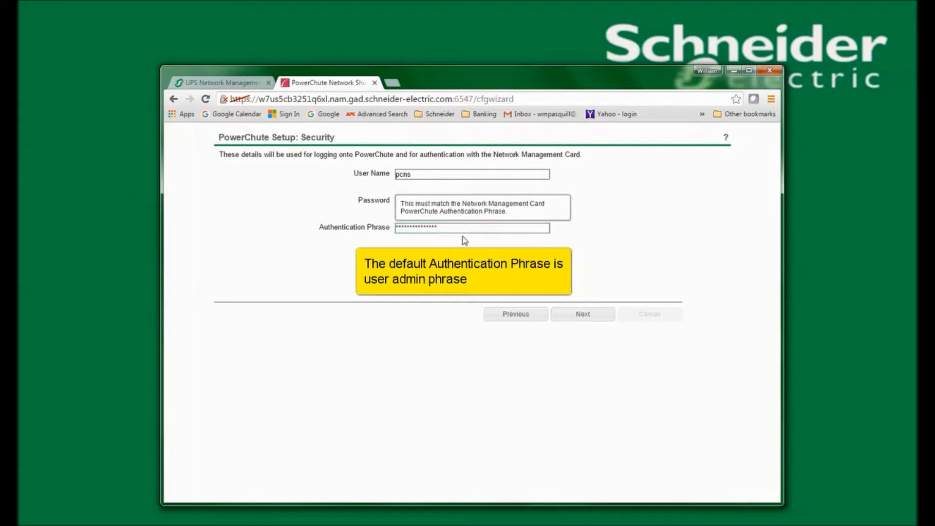
left_click(583, 314)
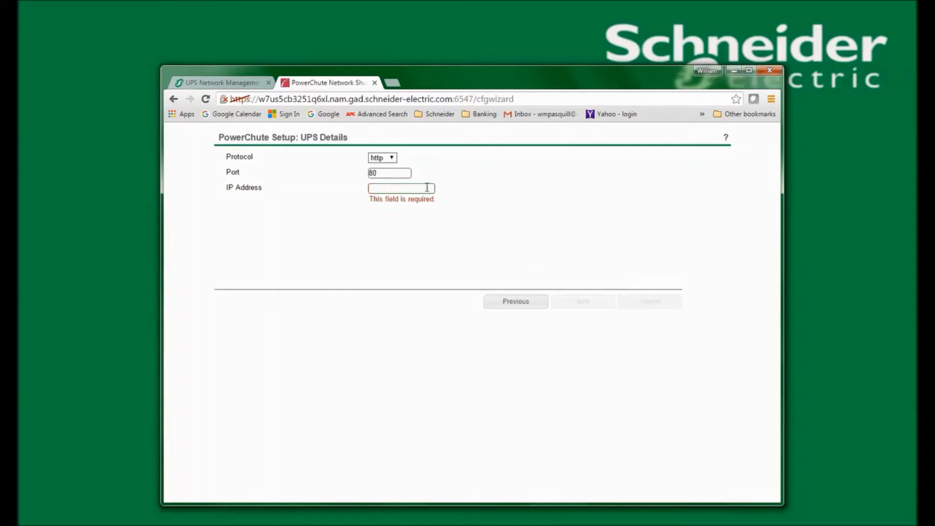
- Keep http on port 80, set the card IP to 10.218.77.27, and continue to Confirm settings
left_click(393, 159)
left_click(392, 190)
type("10.218.77.27")
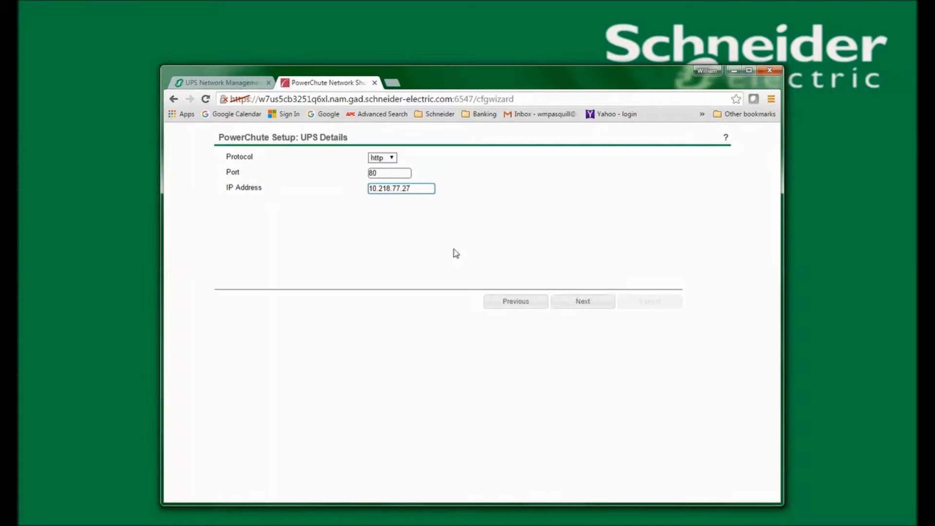
left_click(576, 303)
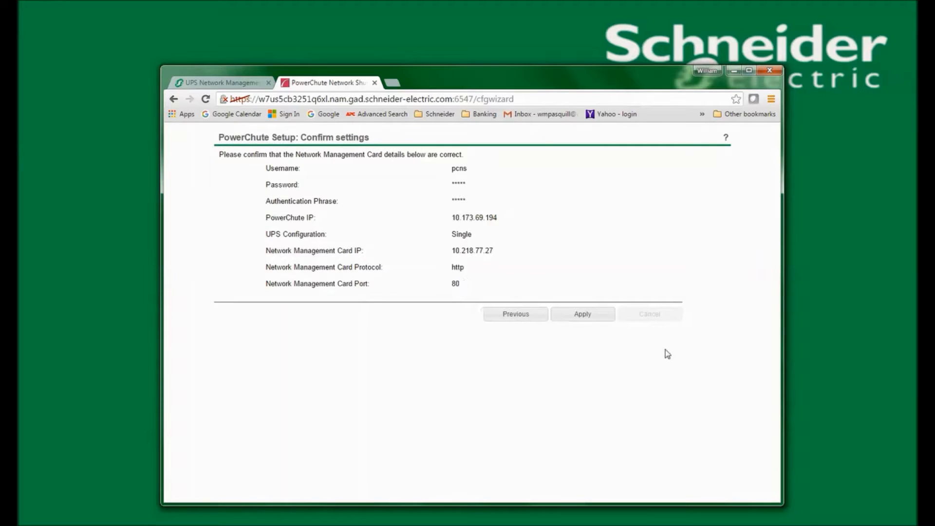
- Apply the settings to register with the card at 10.218.77.27, then proceed to outlet group selection
left_click(591, 318)
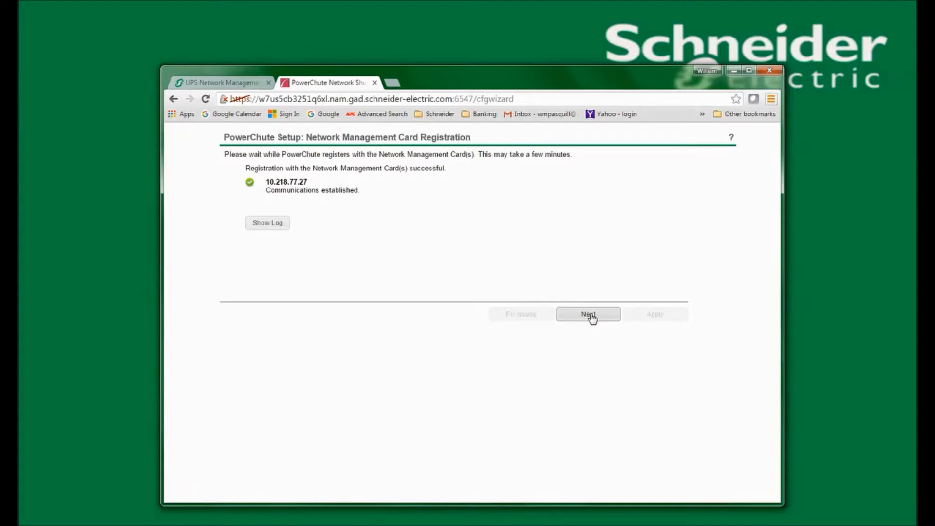
left_click(590, 317)
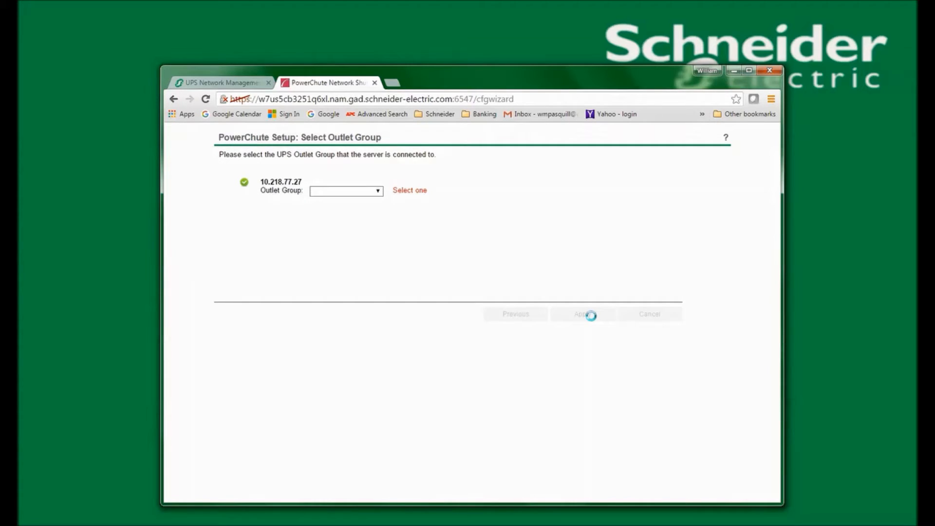
- Assign the server to 'Outlet Group 1: On' and apply the choice
left_click(379, 192)
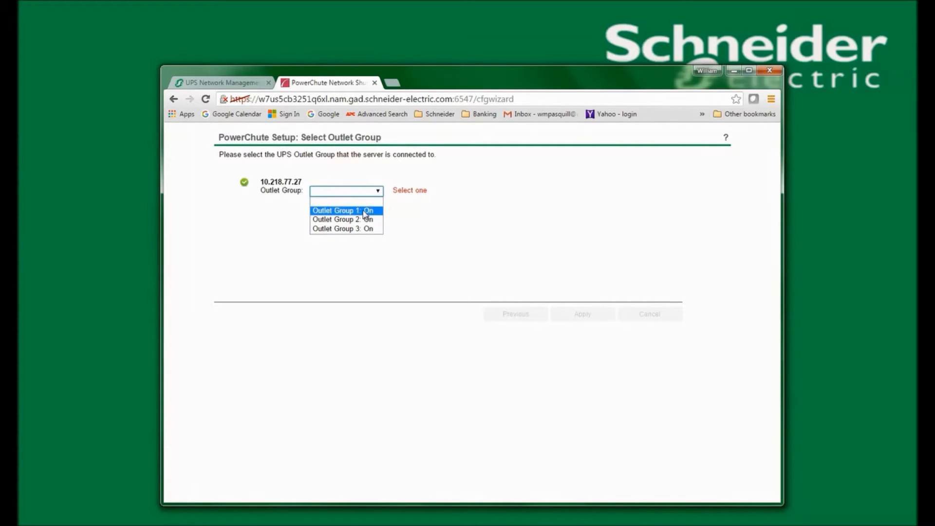
left_click(366, 211)
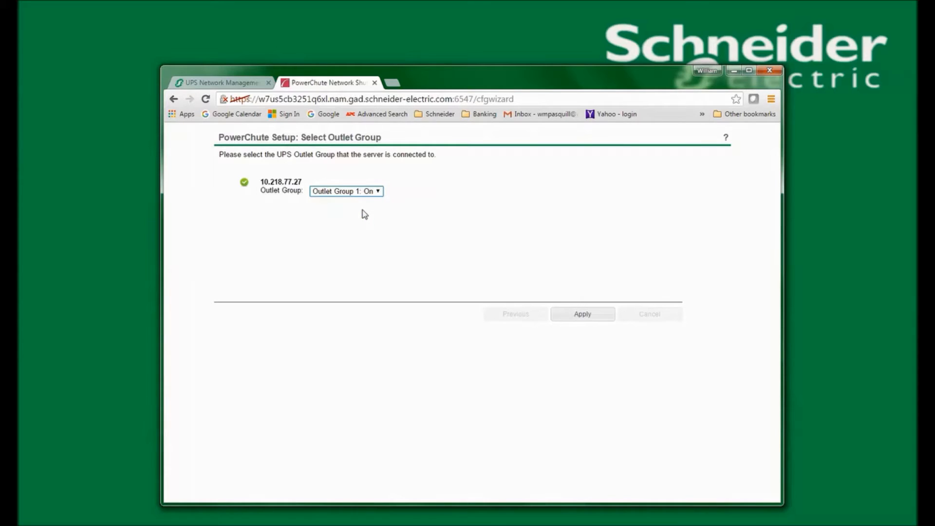
left_click(583, 315)
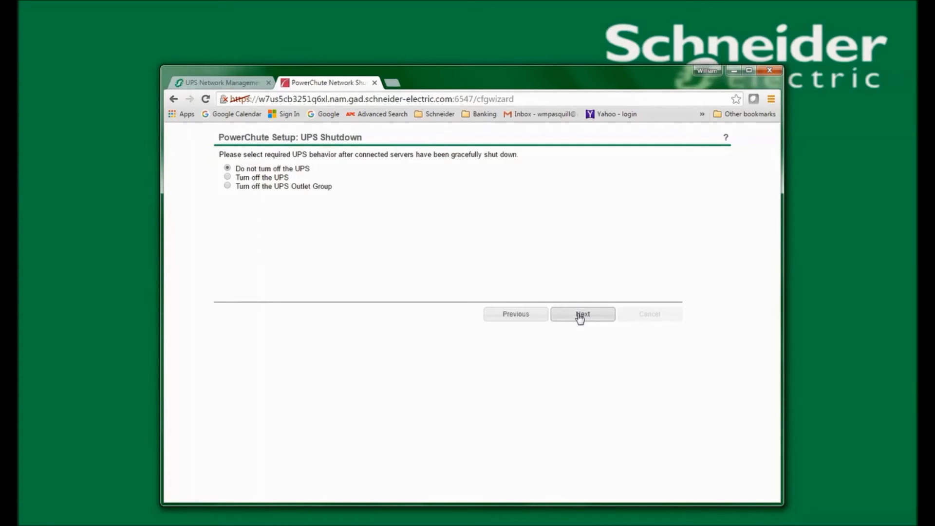
- Choose 'Turn off the UPS', then finish the wizard to open the Event Log
left_click(233, 177)
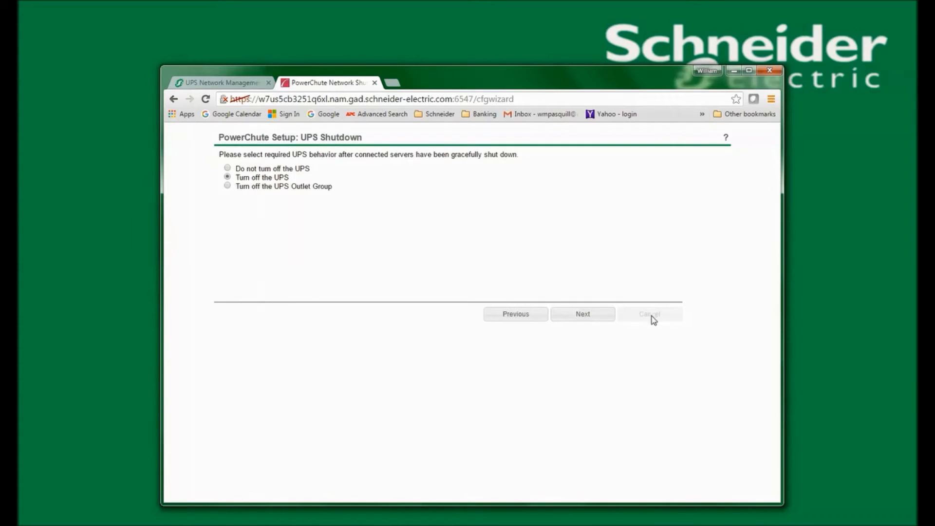
left_click(583, 314)
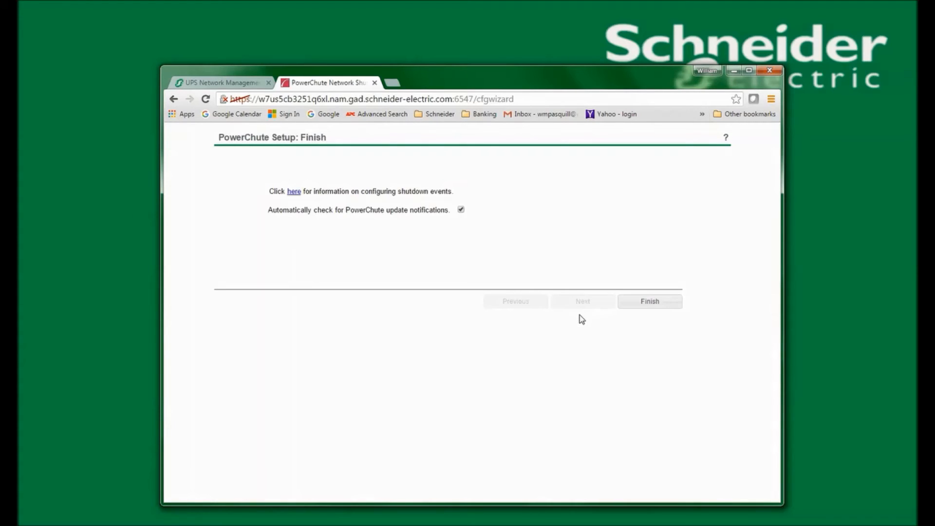
left_click(651, 302)
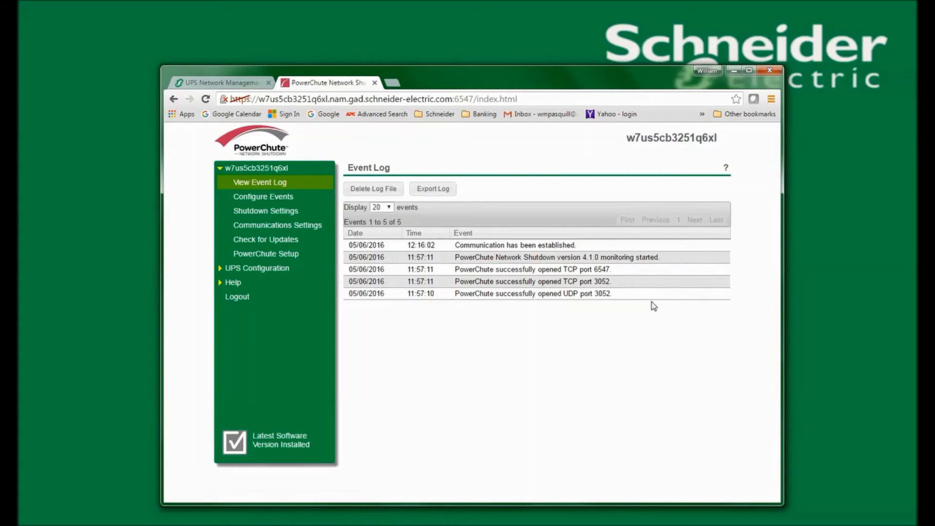